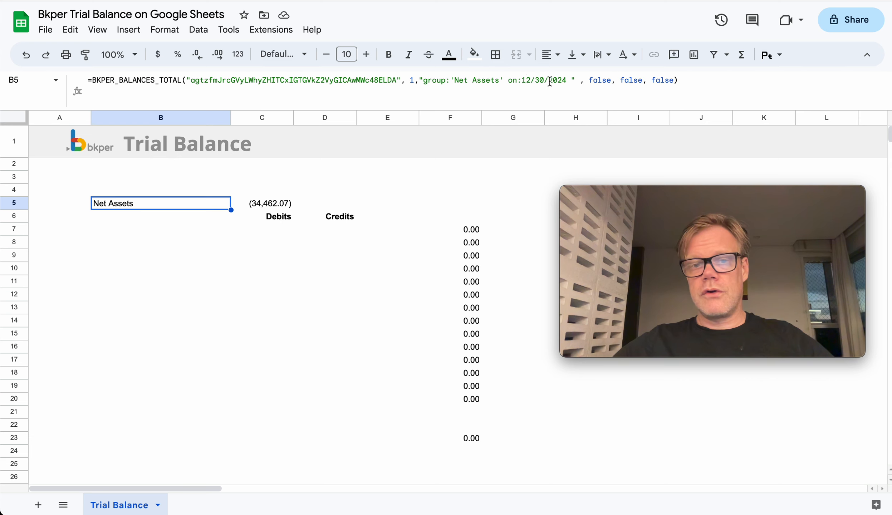
Copy the Net Assets BKPER_BALANCES_TOTAL formula from cell B5 into cell B7 below the Debits and Credits header row
{"action": "left_click", "coordinate": [683, 78]}
{"action": "left_click_drag", "start_coordinate": [682, 78], "coordinate": [88, 79]}
{"action": "key", "text": "ctrl+c"}
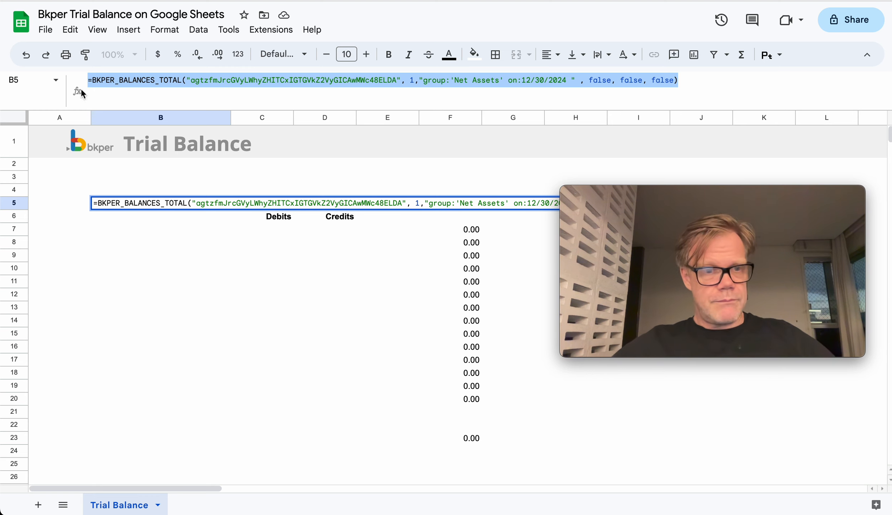
{"action": "key", "text": "Escape"}
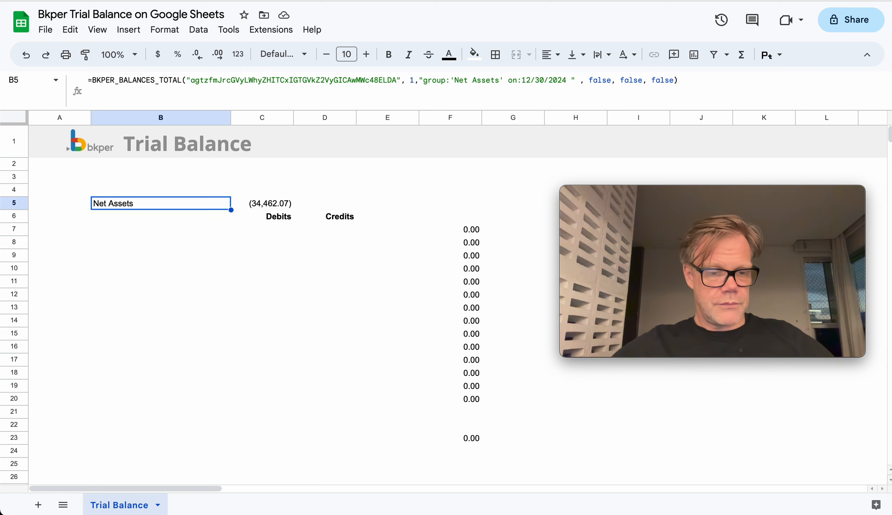
{"action": "left_click", "coordinate": [127, 229]}
{"action": "key", "text": "ctrl+v"}
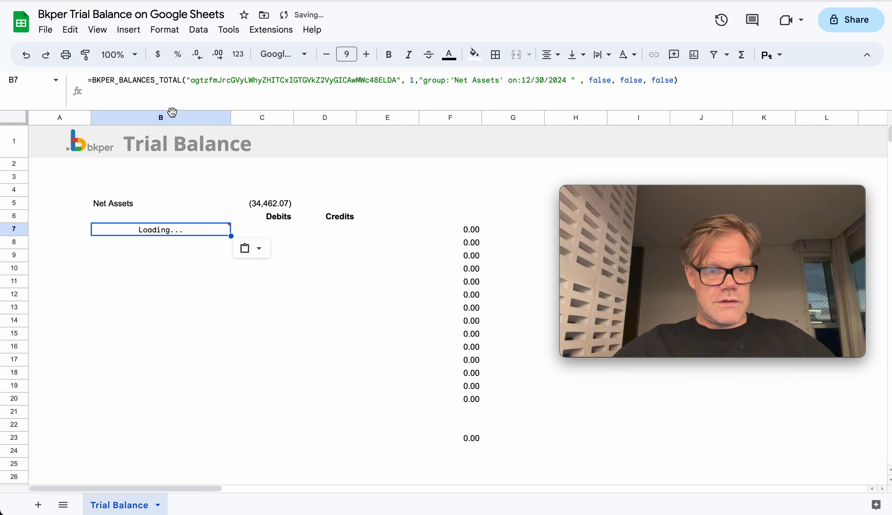
Change the function in B7 to BKPER_BALANCES_TRIAL, and compare the debit-credit difference in F7 with the Net Assets total in C5
{"action": "left_click", "coordinate": [180, 80]}
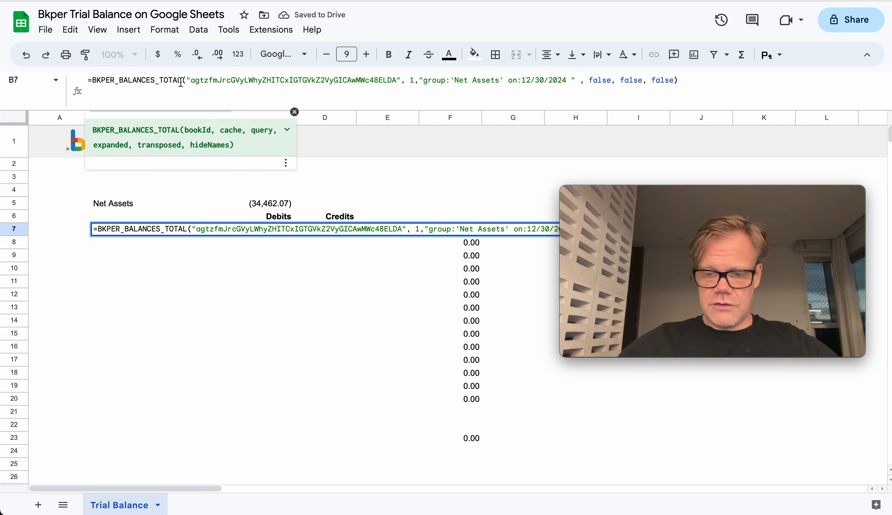
{"action": "key", "text": "BackSpace"}
{"action": "key", "text": "BackSpace"}
{"action": "key", "text": "BackSpace"}
{"action": "key", "text": "BackSpace"}
{"action": "type", "text": "RIAL"}
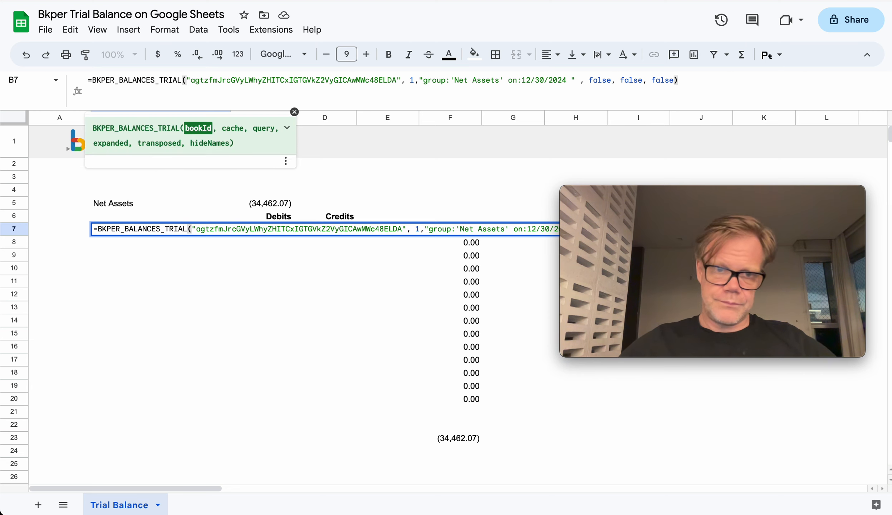
{"action": "key", "text": "Return"}
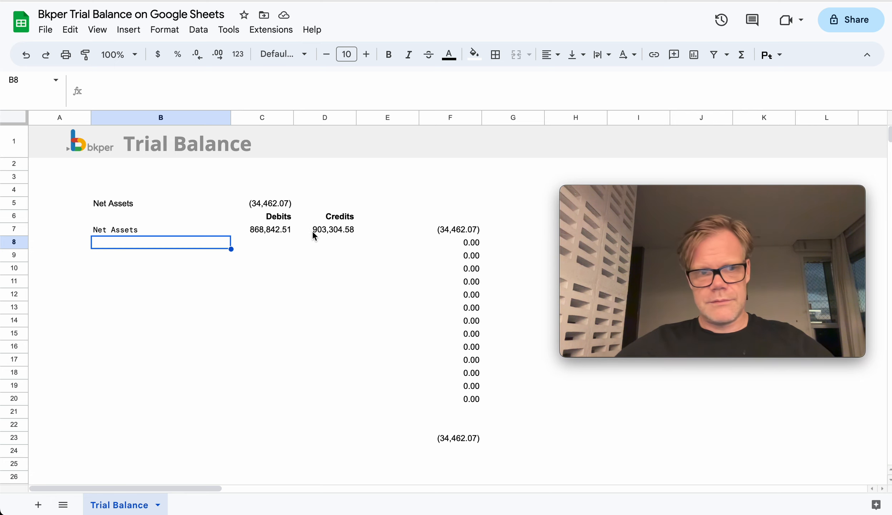
{"action": "left_click", "coordinate": [261, 203]}
{"action": "left_click", "coordinate": [466, 230]}
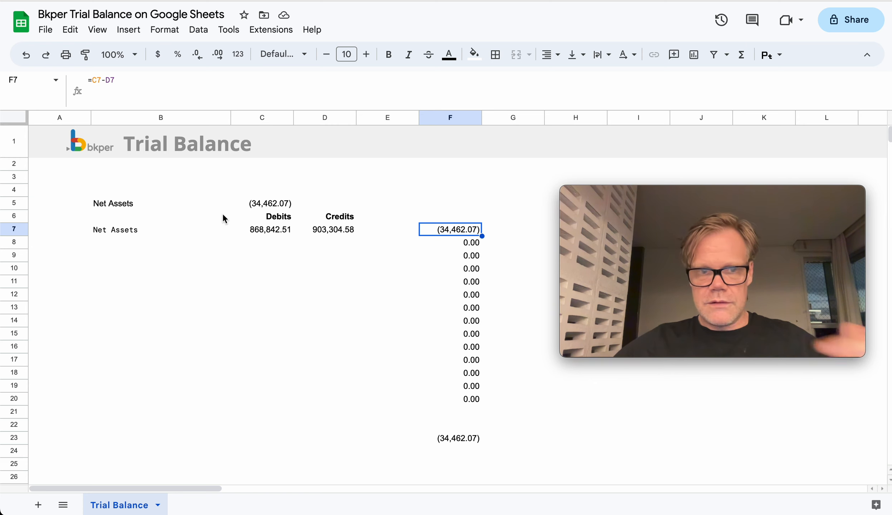
{"action": "left_click", "coordinate": [261, 205]}
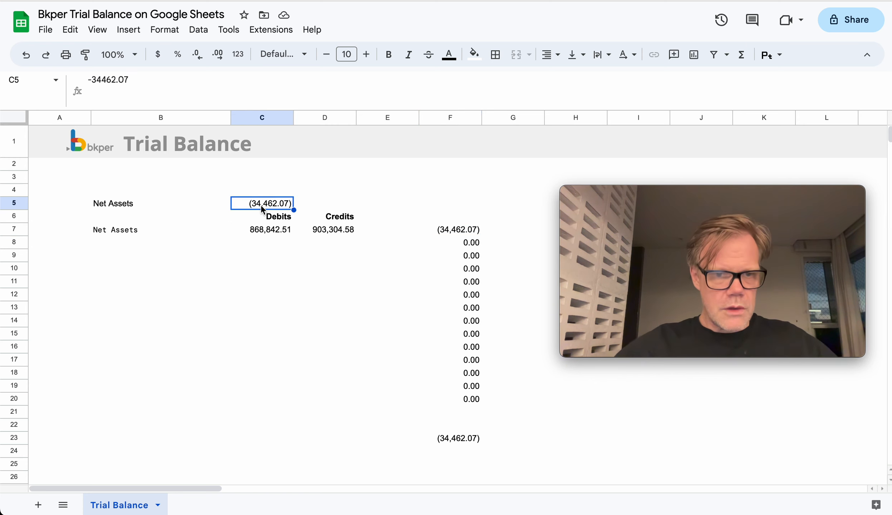
Set the expanded argument of the trial balance formula in B7 to 3
{"action": "left_click", "coordinate": [125, 230]}
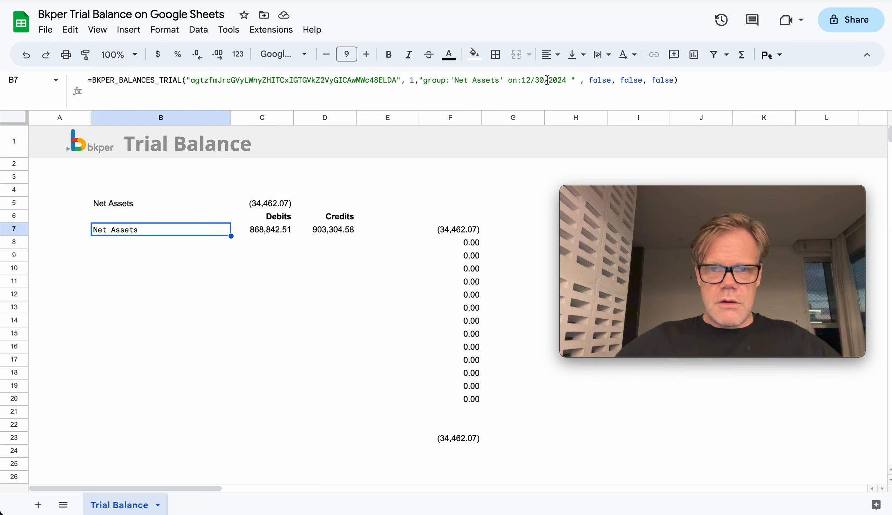
{"action": "left_click", "coordinate": [611, 79]}
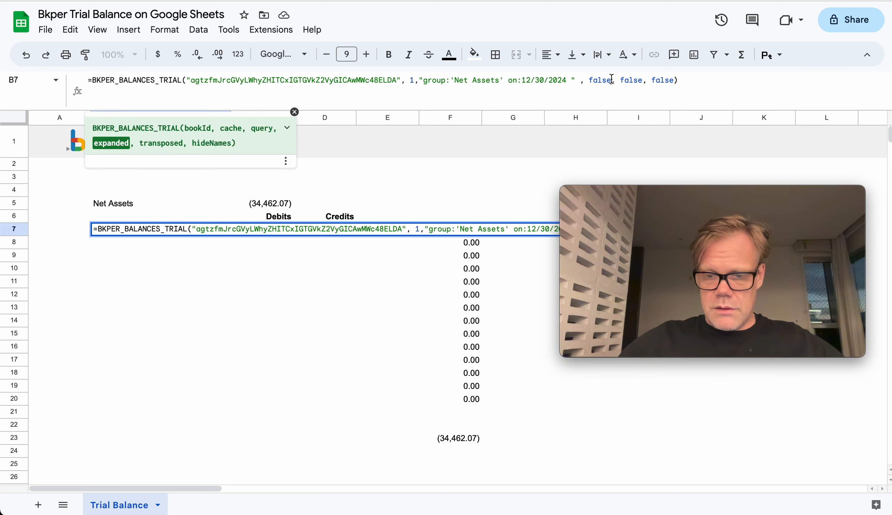
{"action": "key", "text": "BackSpace"}
{"action": "key", "text": "BackSpace"}
{"action": "key", "text": "BackSpace"}
{"action": "key", "text": "BackSpace"}
{"action": "key", "text": "BackSpace"}
{"action": "type", "text": "1"}
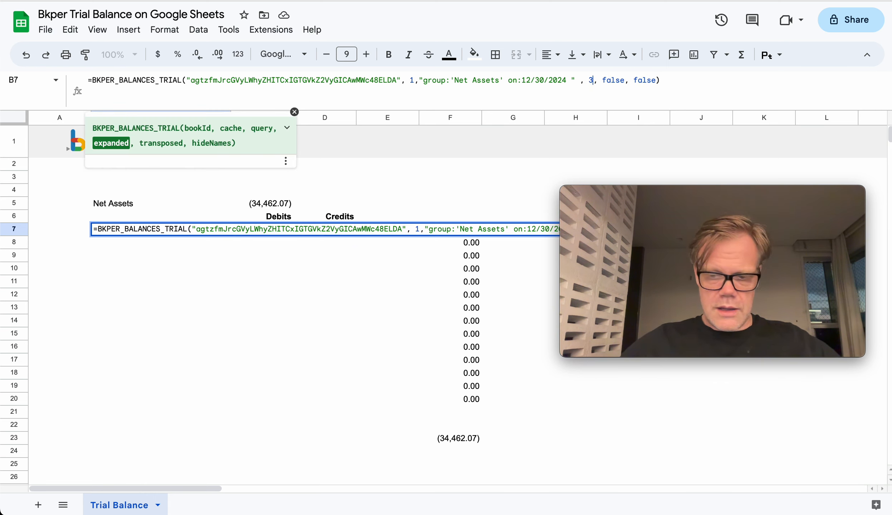
{"action": "key", "text": "Return"}
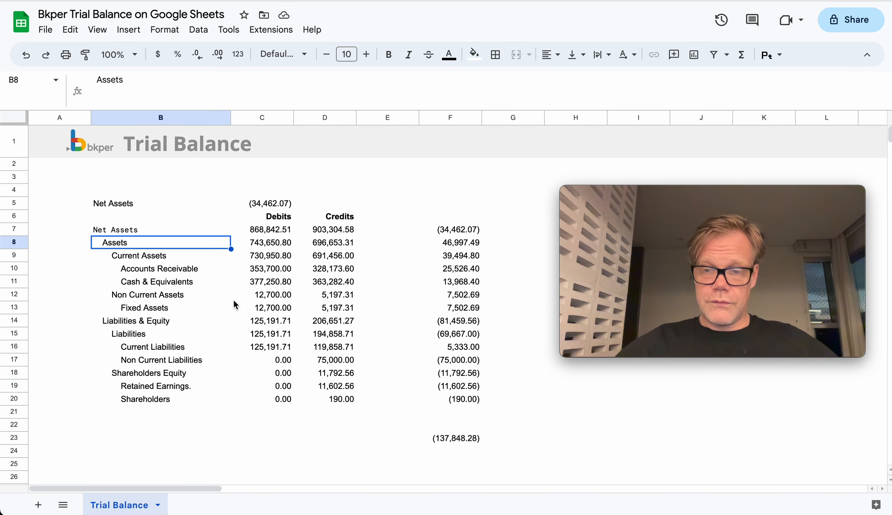
Check the Retained Earnings debit entry, and set the query date in the B5 Net Assets total formula to 12/31/2024
{"action": "left_click_drag", "start_coordinate": [149, 386], "coordinate": [288, 389]}
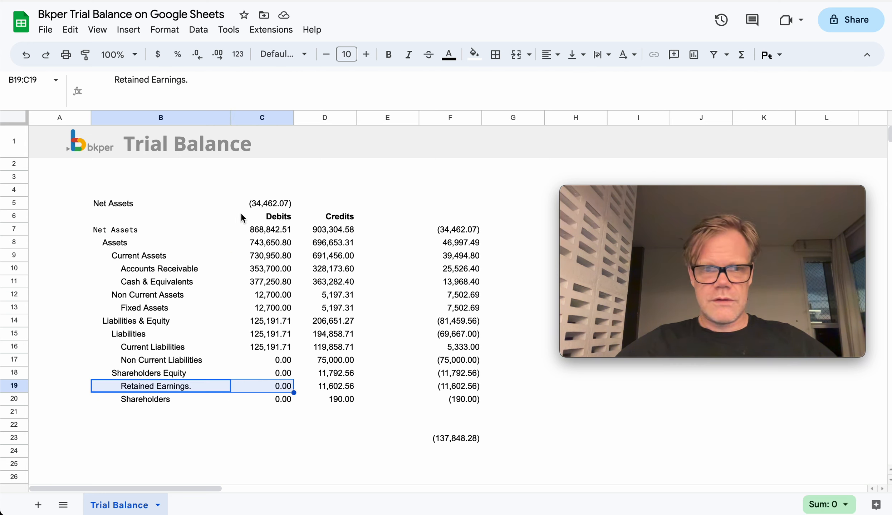
{"action": "left_click", "coordinate": [119, 207]}
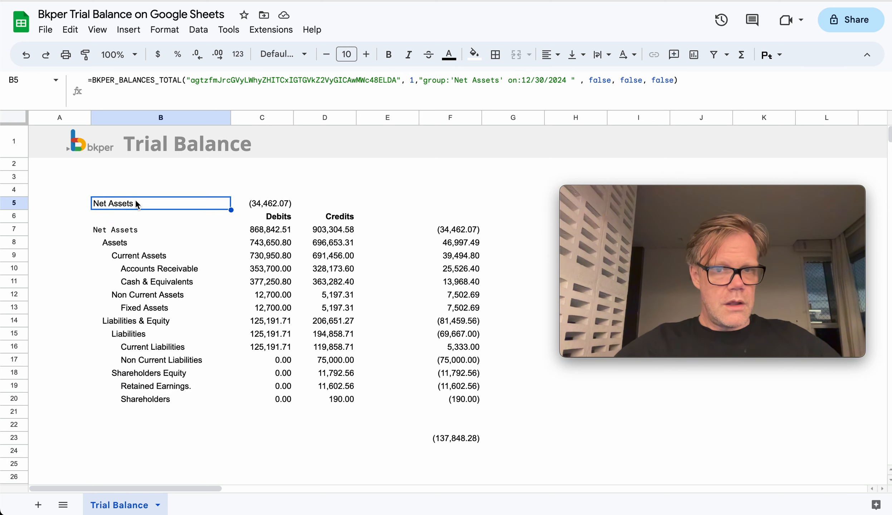
{"action": "left_click", "coordinate": [540, 79]}
{"action": "key", "text": "Delete"}
{"action": "type", "text": "1"}
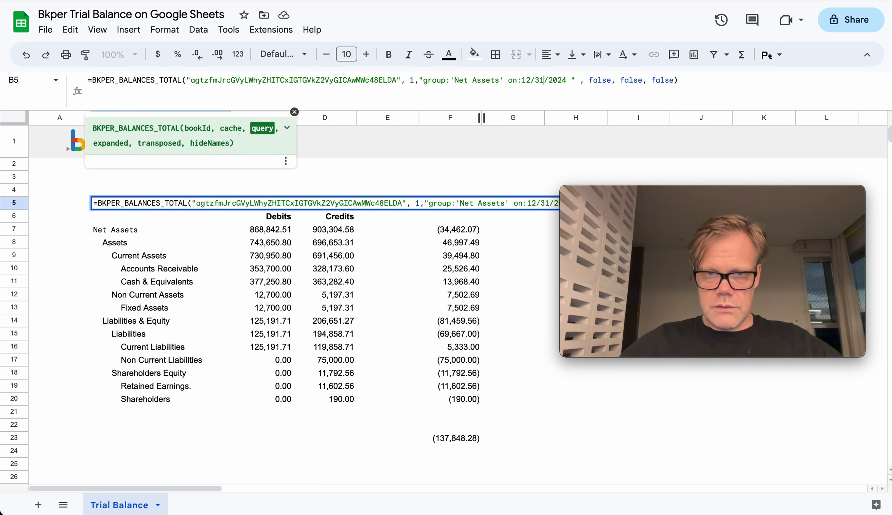
{"action": "key", "text": "Return"}
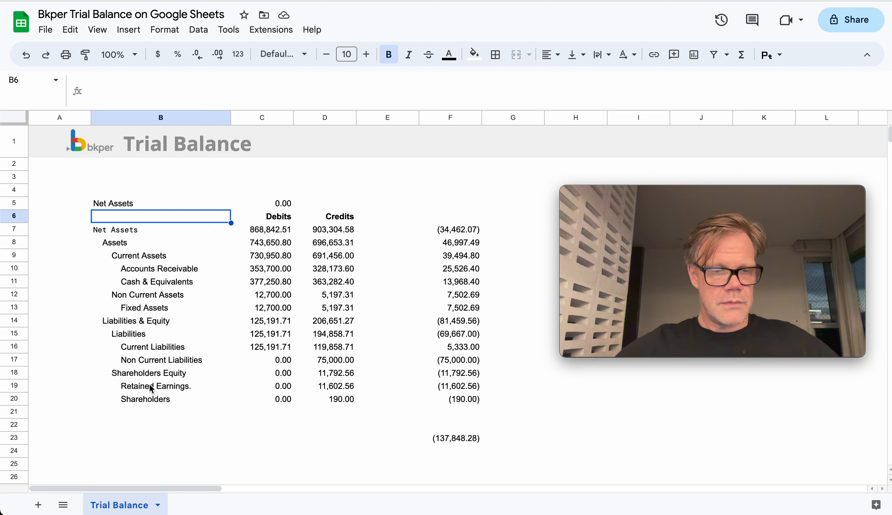
Set the query date in the B7 trial balance formula to 12/31/2024, and check the difference in F7, the sum in F23 and the Retained Earnings debit
{"action": "left_click", "coordinate": [120, 231]}
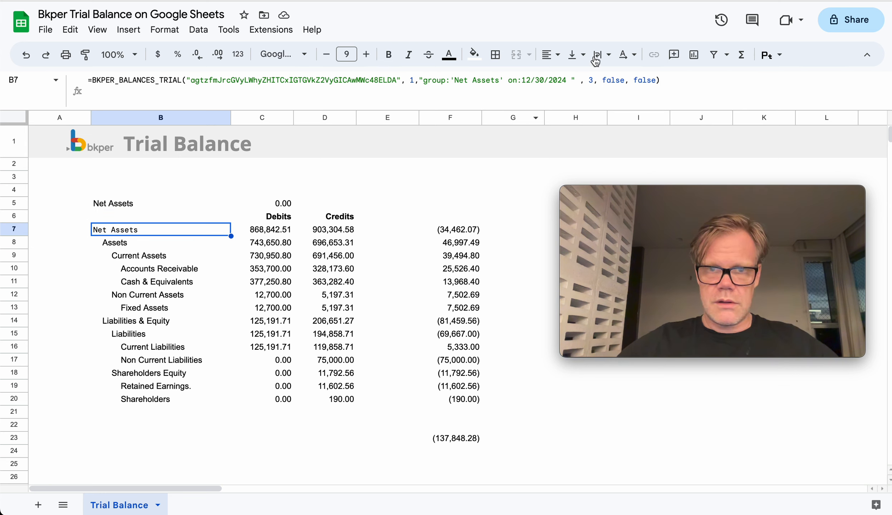
{"action": "left_click", "coordinate": [544, 81]}
{"action": "key", "text": "BackSpace"}
{"action": "type", "text": "1"}
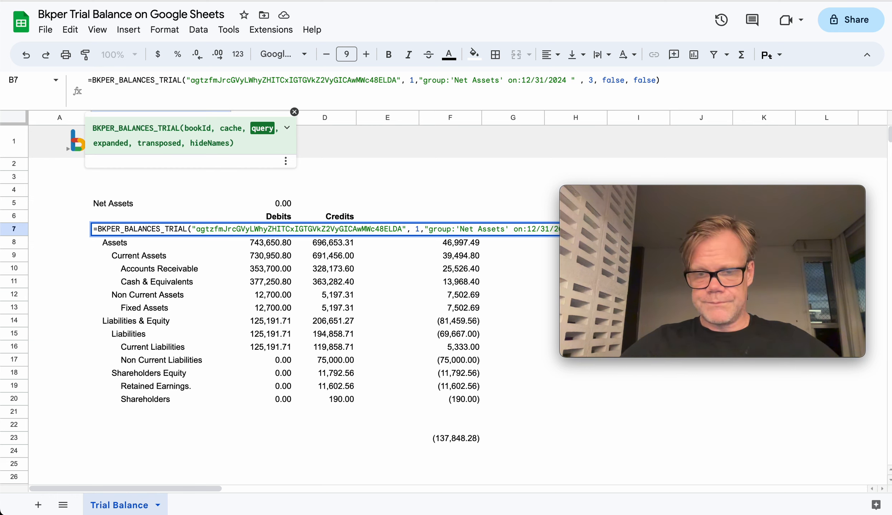
{"action": "key", "text": "Return"}
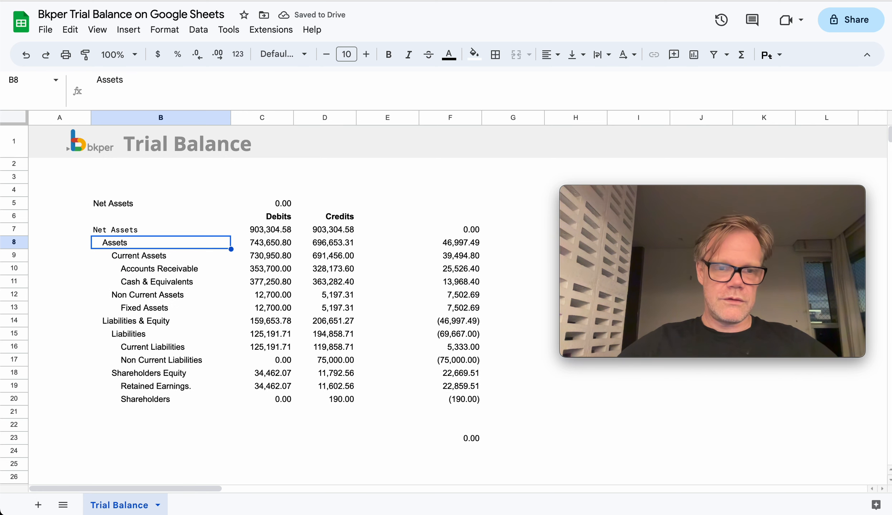
{"action": "left_click", "coordinate": [473, 230]}
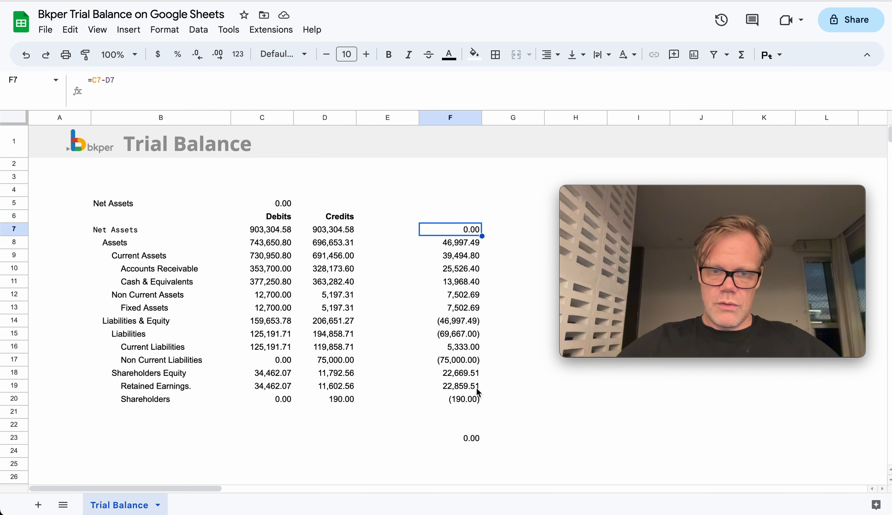
{"action": "left_click", "coordinate": [476, 439]}
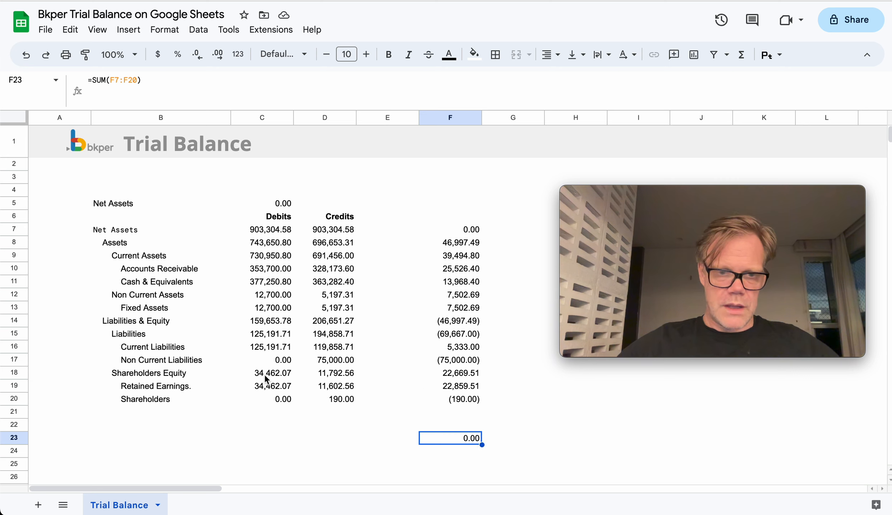
{"action": "left_click", "coordinate": [269, 388]}
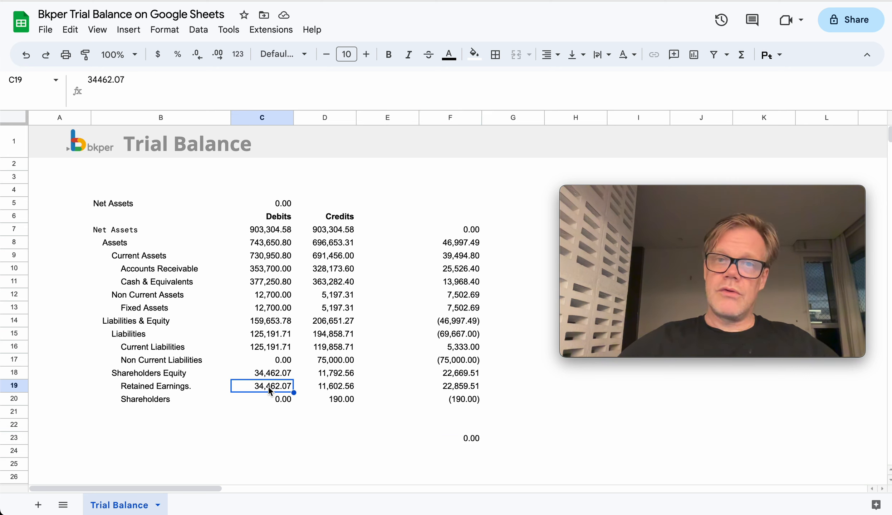